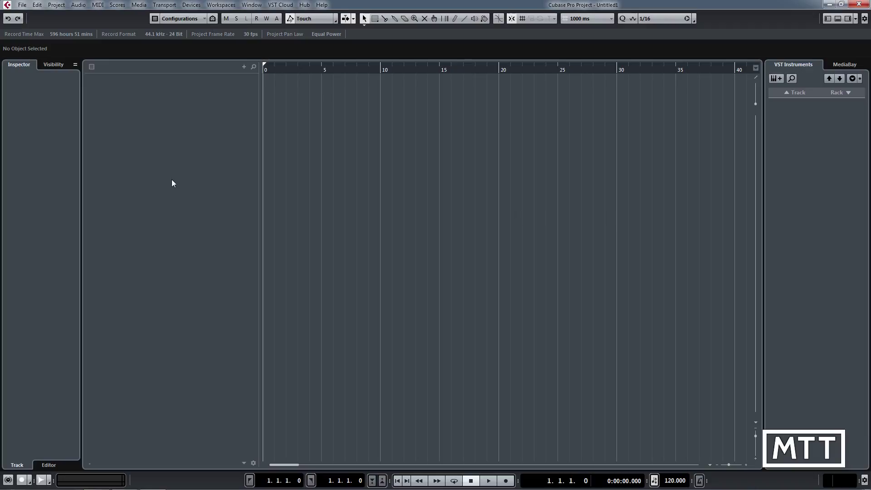
Add instrument track Prologue 01 using the Synth > Prologue instrument
right_click(199, 132)
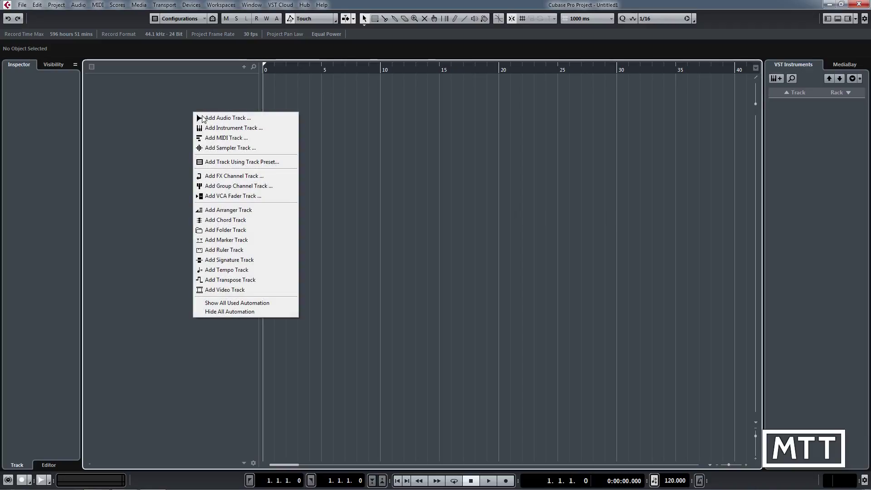
click(235, 130)
drag(764, 335, 332, 204)
click(423, 230)
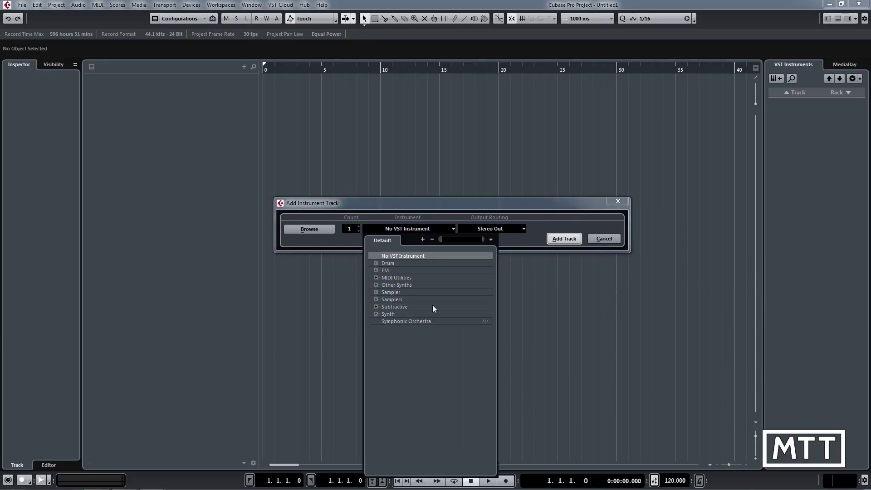
click(376, 314)
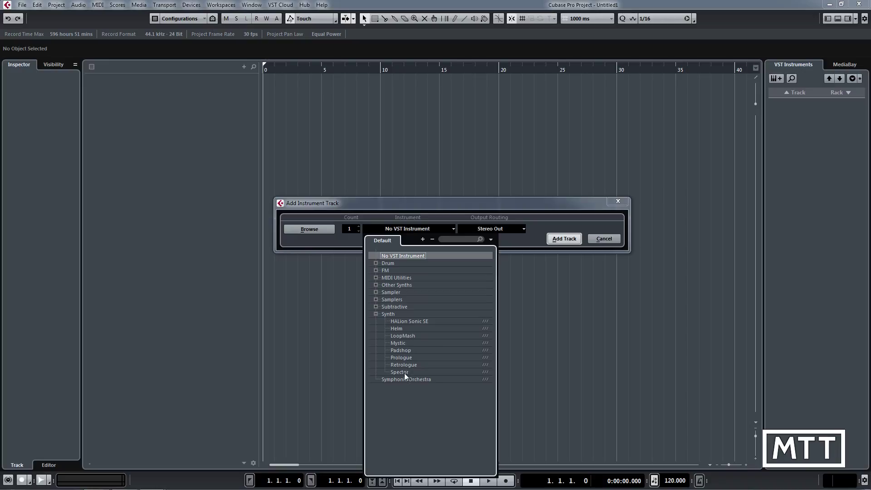
click(407, 358)
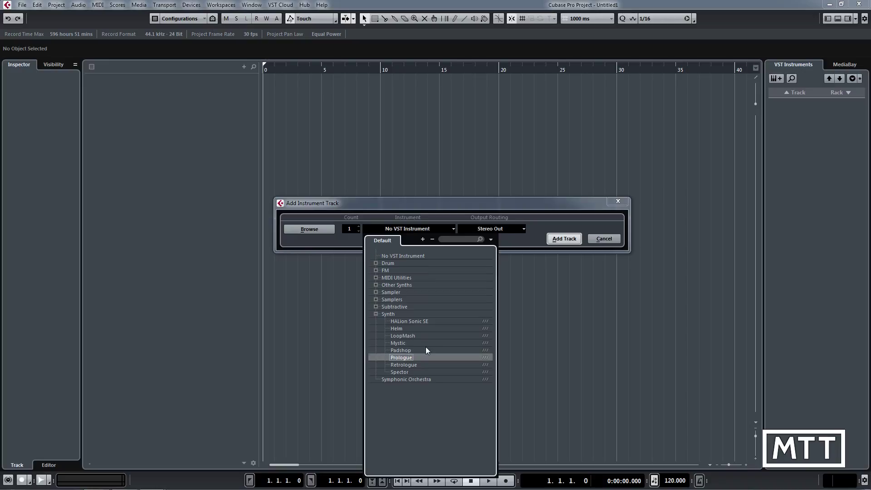
click(564, 239)
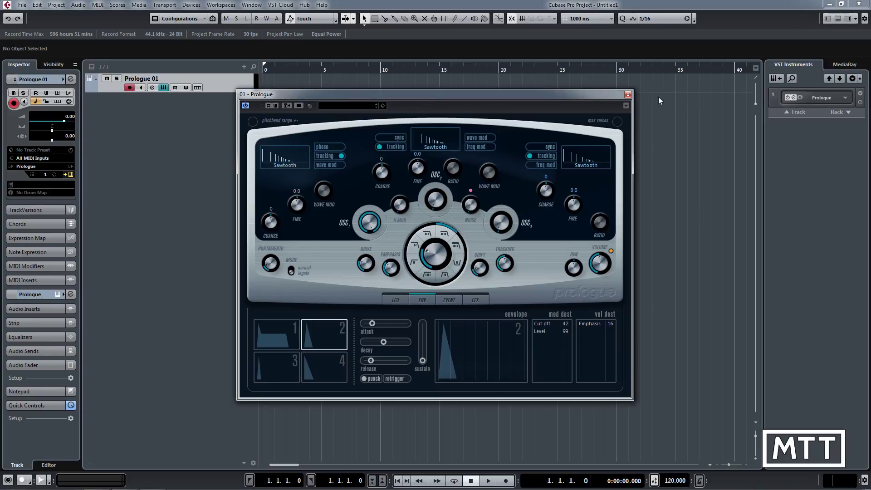
Close the Prologue window and add three Subtractive > TAL-BassLine instrument tracks
click(628, 94)
right_click(152, 105)
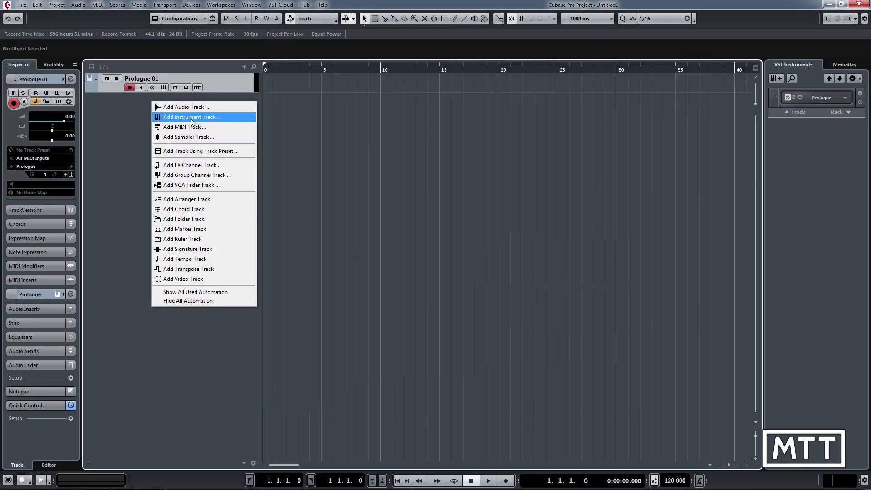
click(190, 118)
click(450, 229)
click(385, 307)
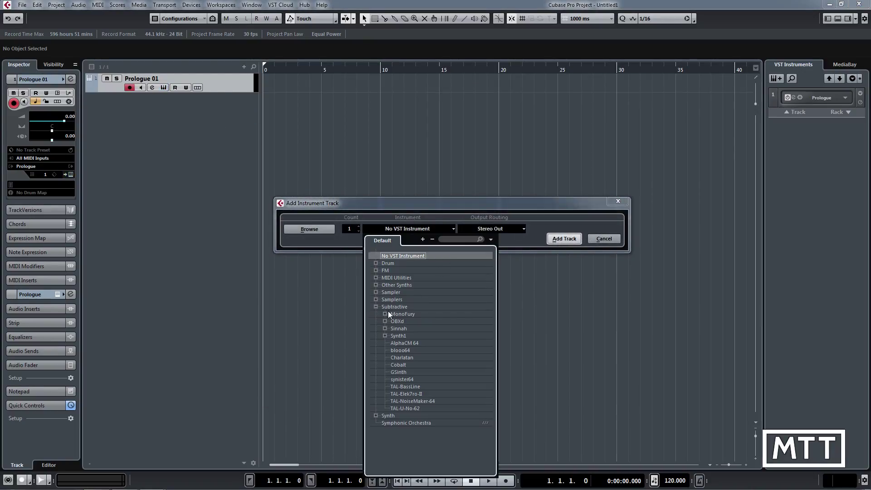
click(405, 386)
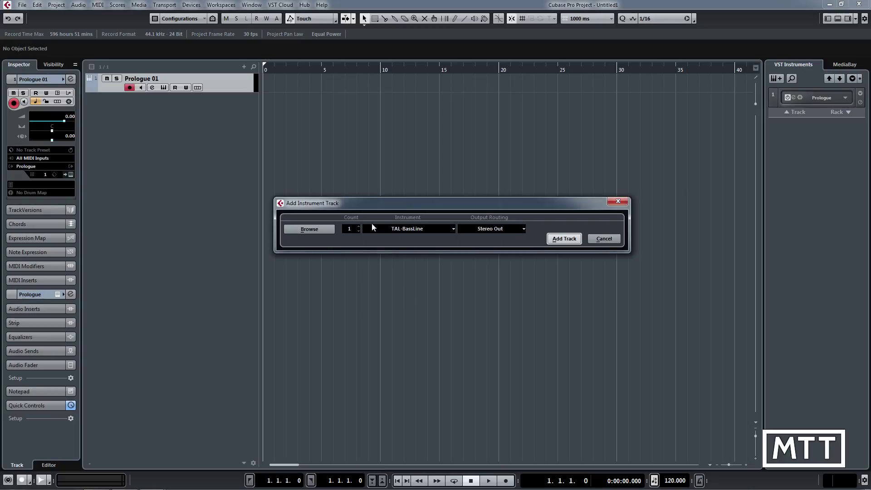
click(564, 238)
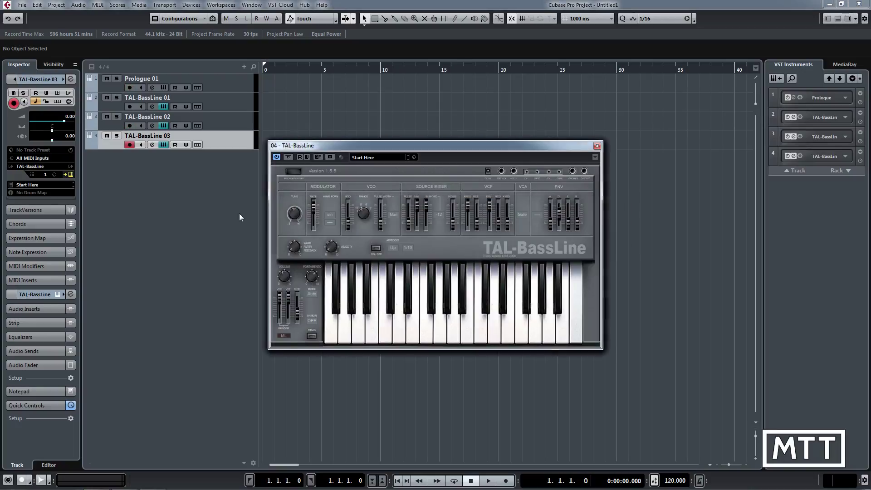
Close all three TAL-BassLine plugin windows
click(597, 146)
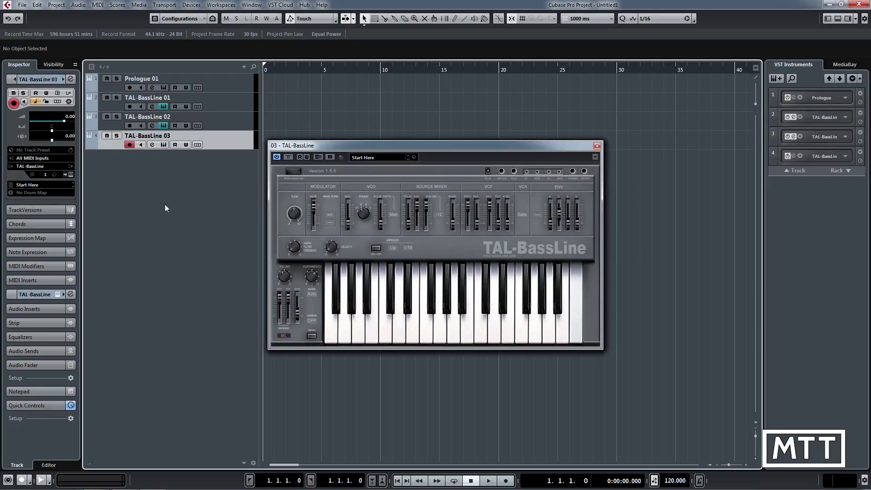
click(597, 146)
click(598, 146)
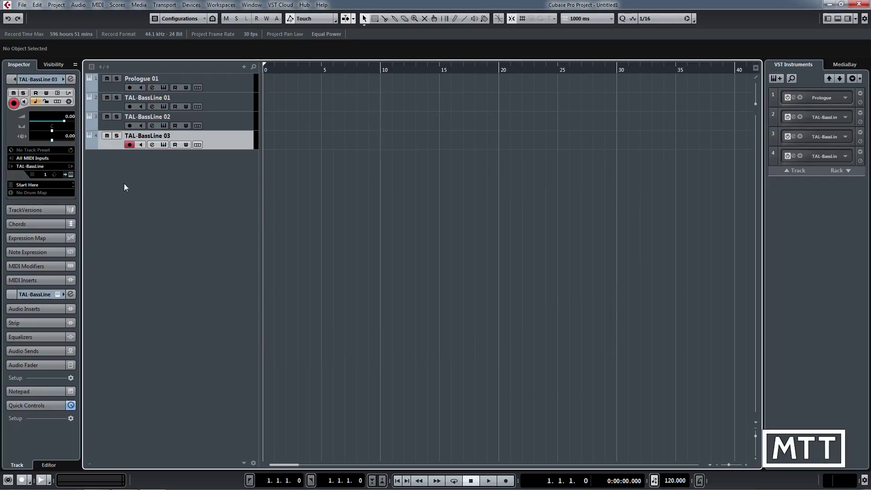
Add an FX channel track running the RoomWorks reverb effect
right_click(171, 162)
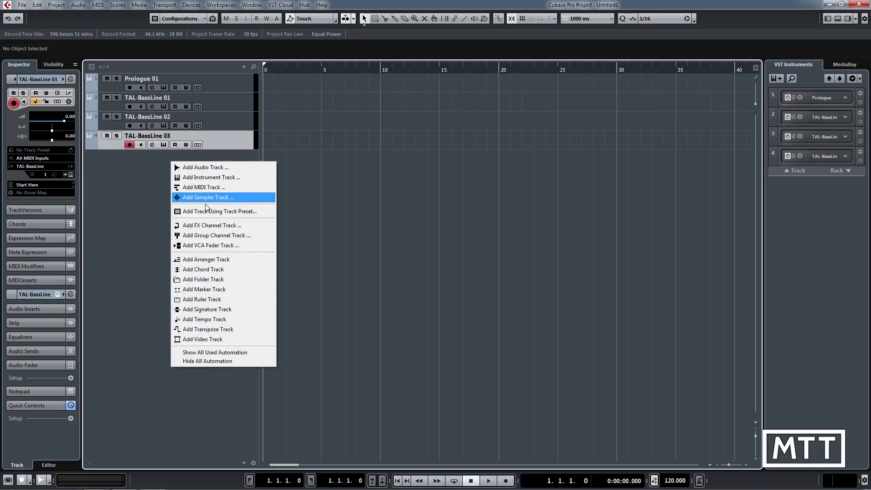
click(211, 225)
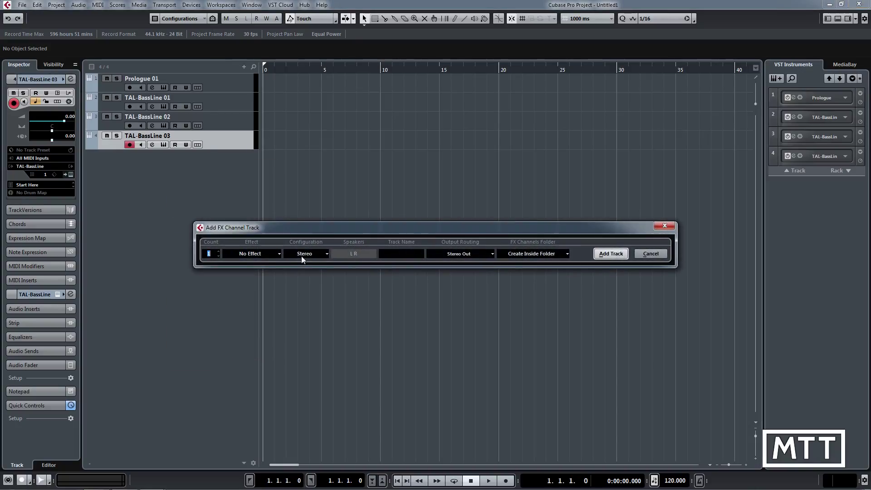
click(254, 254)
click(330, 263)
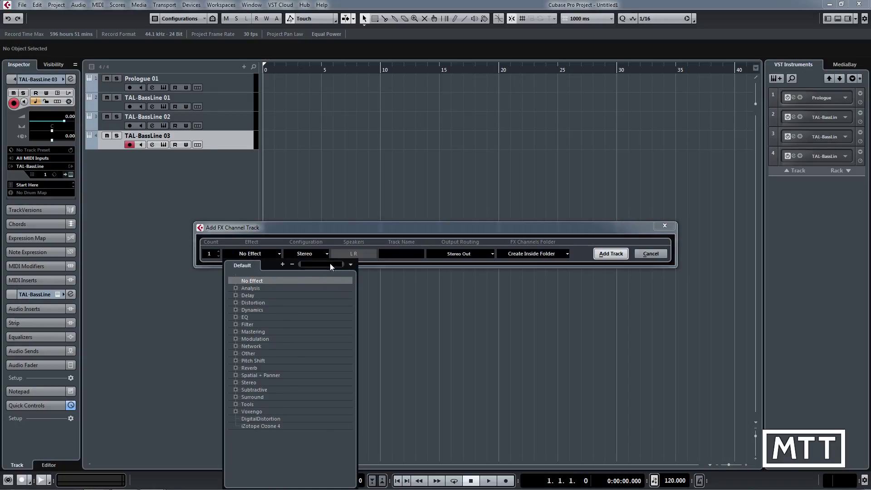
text(room)
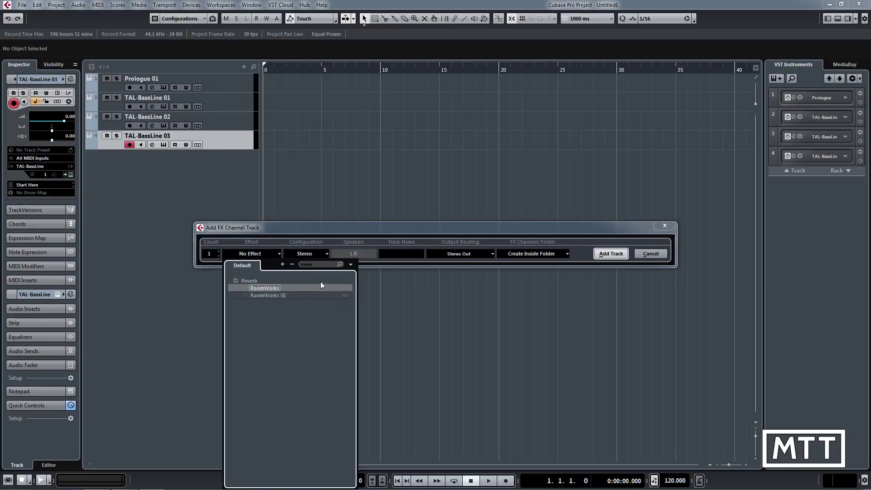
double_click(288, 288)
click(622, 254)
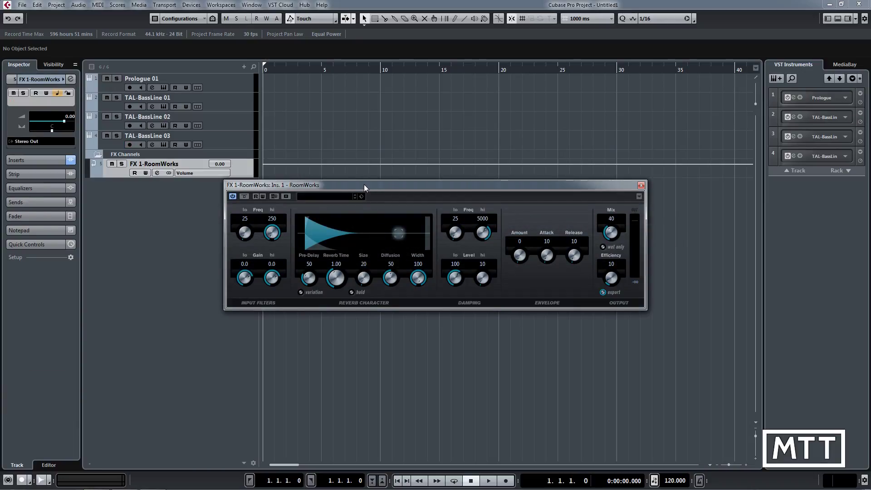
Load the Drums Long Snare preset into RoomWorks and close its windows
drag(364, 185, 403, 202)
click(401, 215)
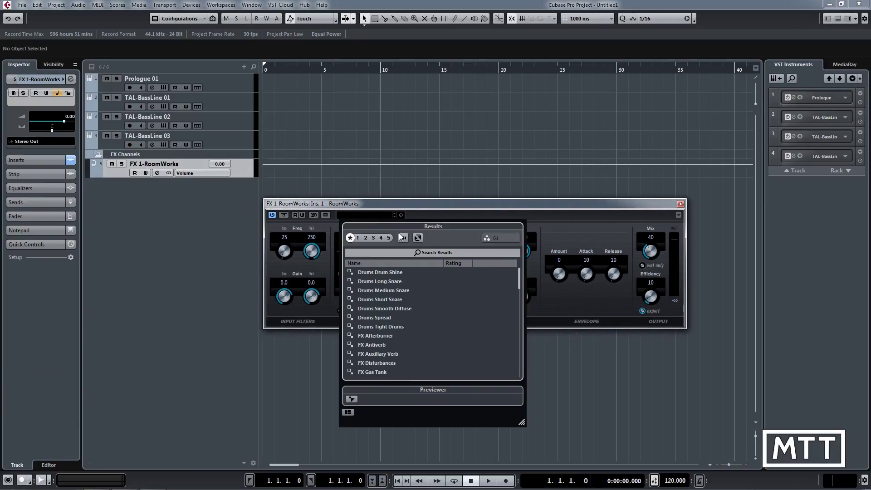
click(380, 281)
click(595, 206)
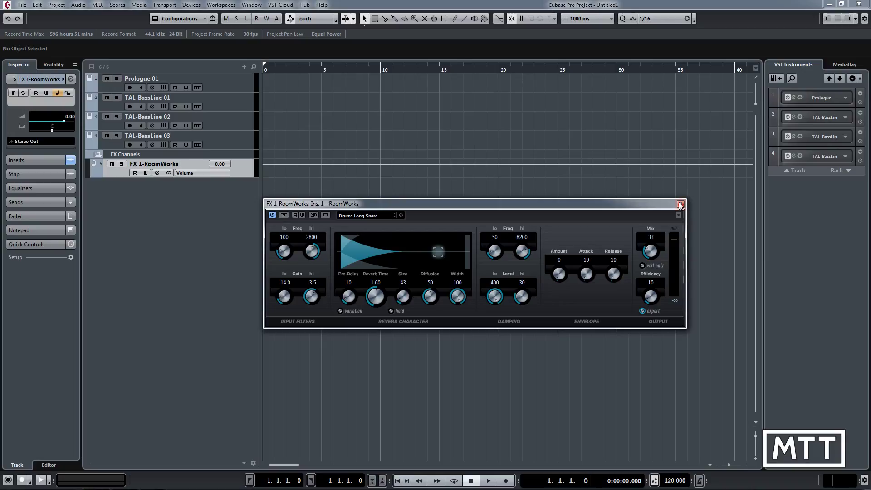
click(681, 204)
Rename the FX 1-RoomWorks channel to 'Long Reverb'
double_click(160, 165)
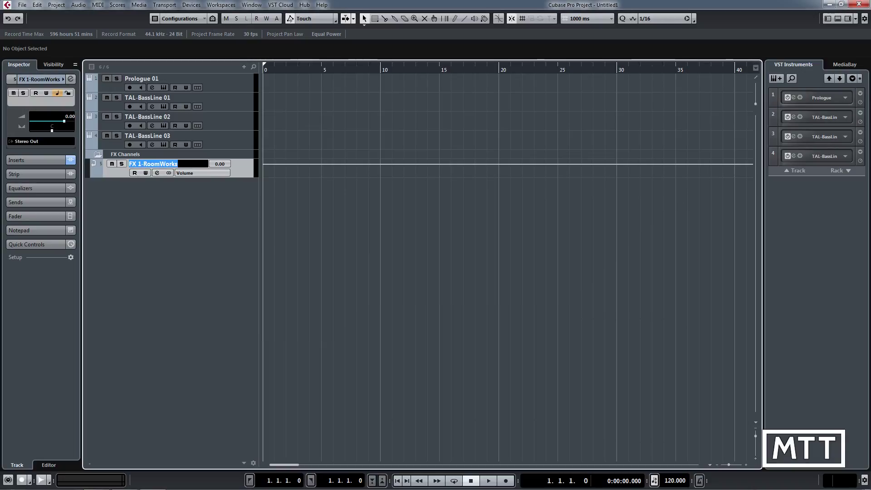
text(Long Reverb)
key(Return)
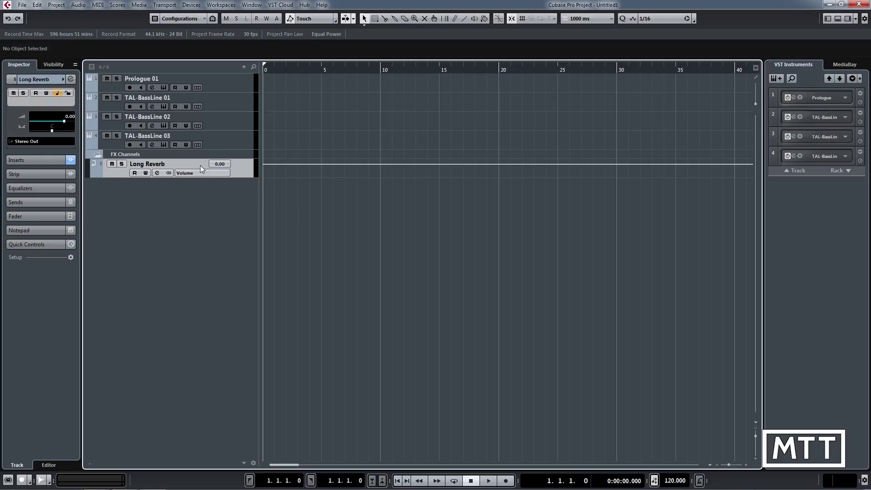
click(22, 5)
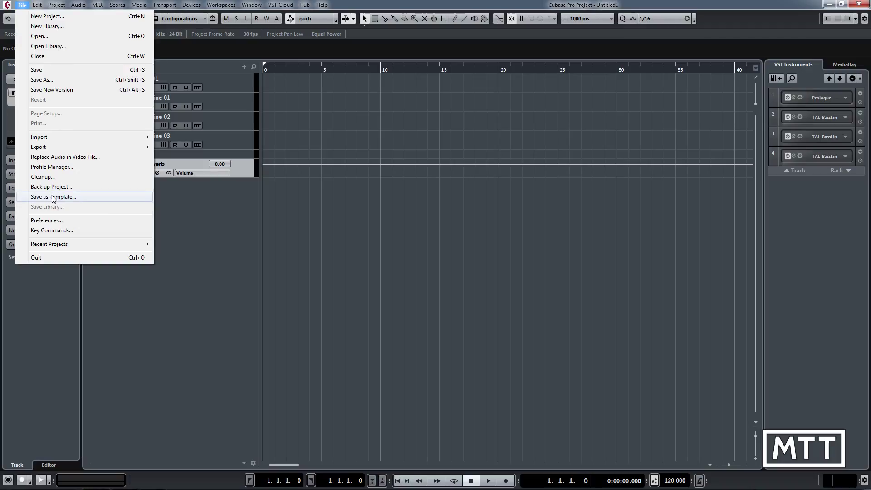
Save as template 'My Template' with summary 'An initial template' in category Production
click(110, 197)
drag(421, 128, 412, 114)
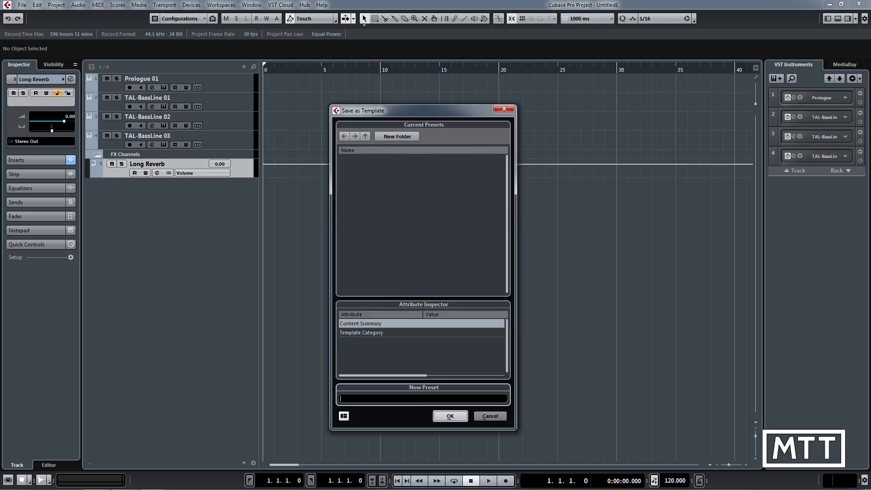
text(My Template)
click(437, 323)
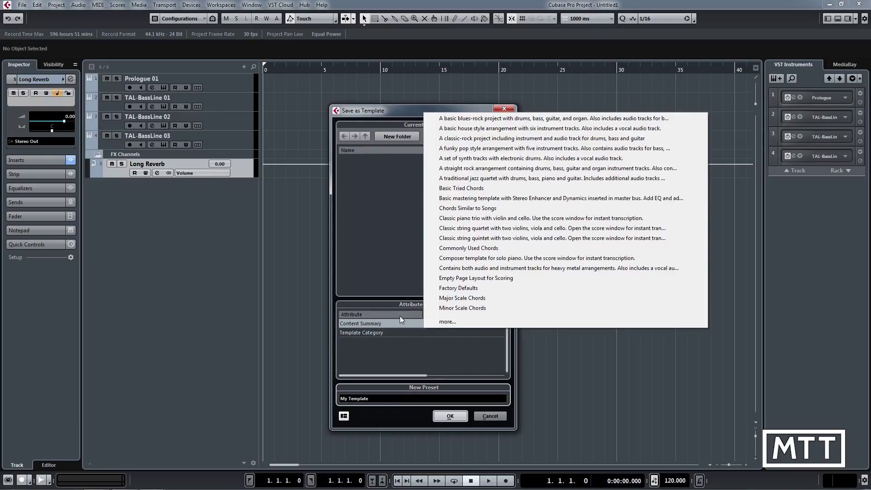
click(437, 322)
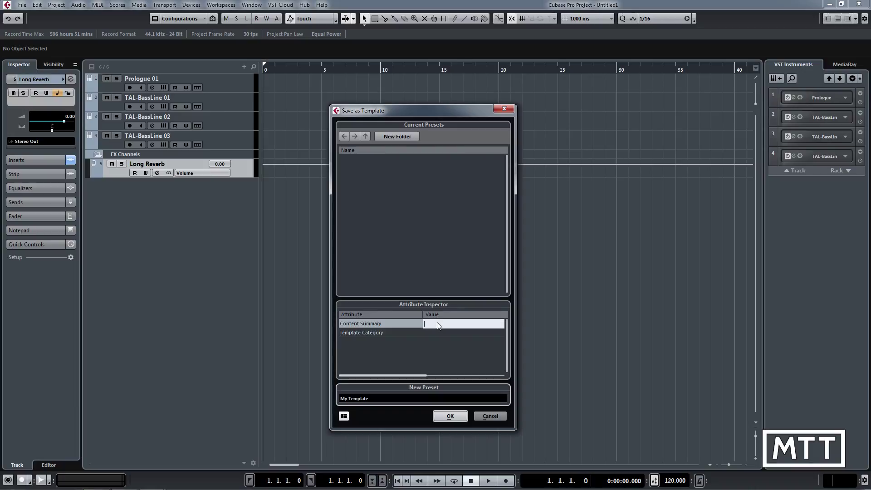
text(An initial template)
click(421, 332)
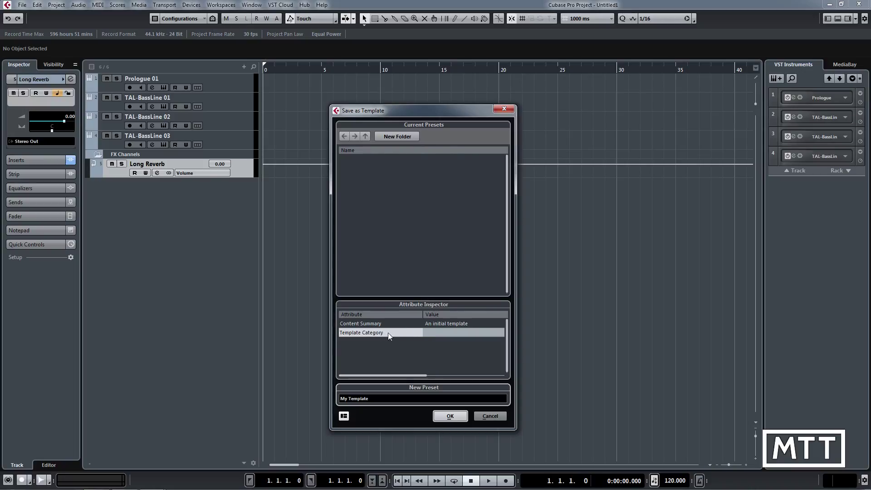
click(438, 335)
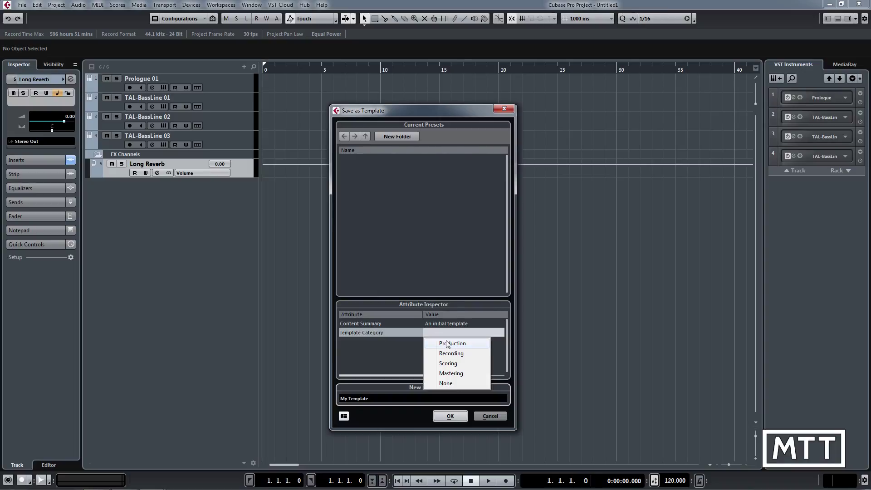
click(448, 343)
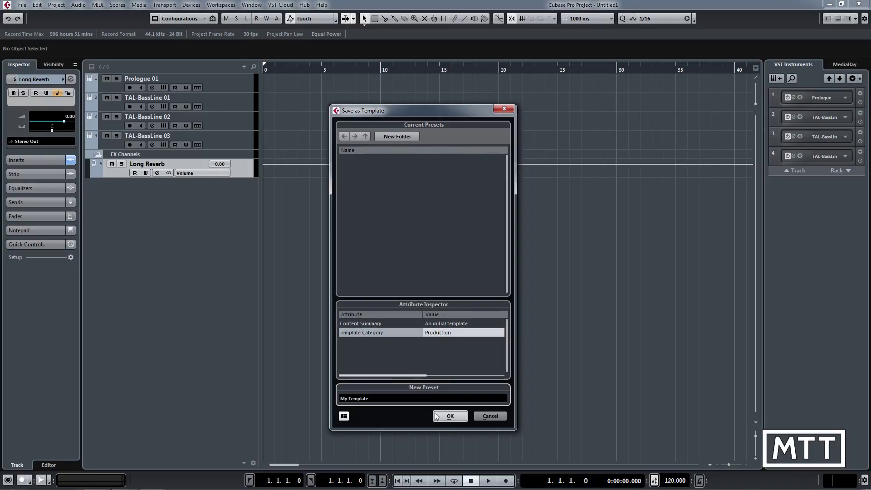
click(450, 417)
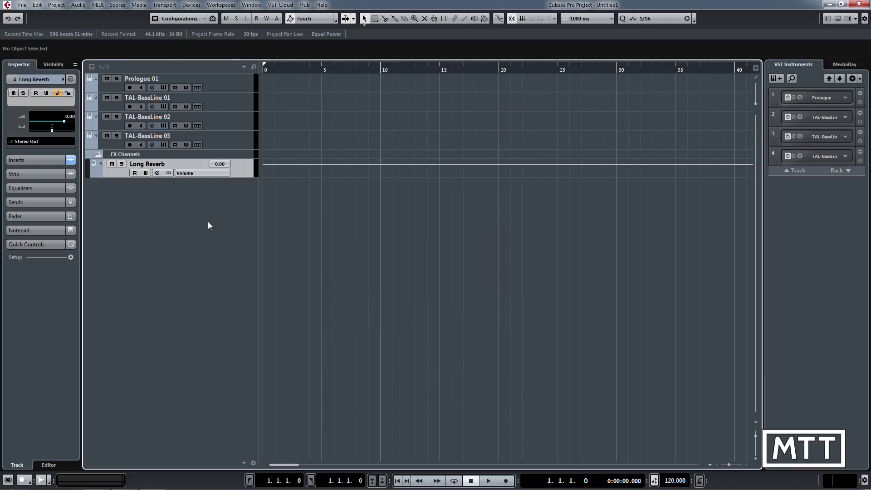
Close the project with Ctrl+W and list the Hub's Production templates
key(ctrl+w)
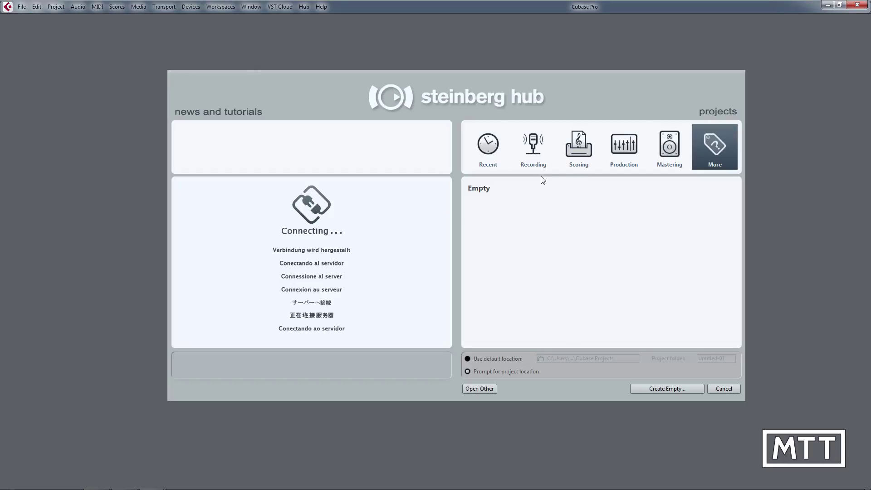
click(619, 159)
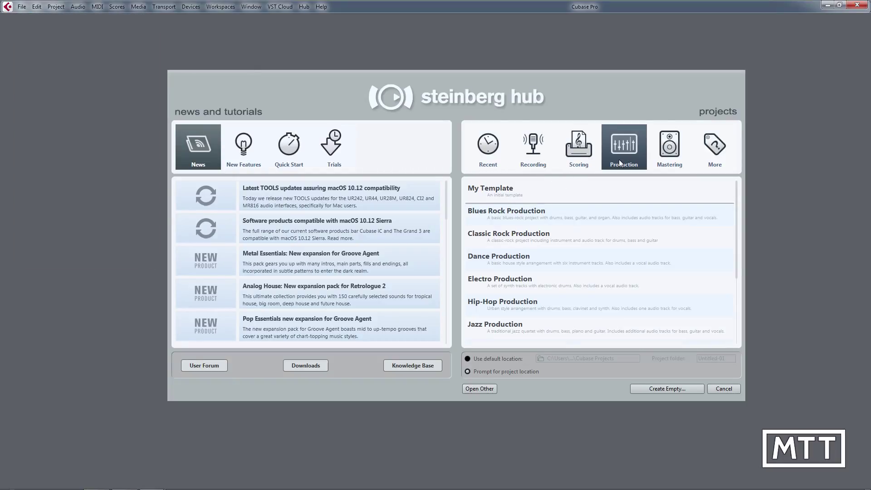
Start a project from My Template in a new 'template project' folder under musictechtuition.com
double_click(503, 194)
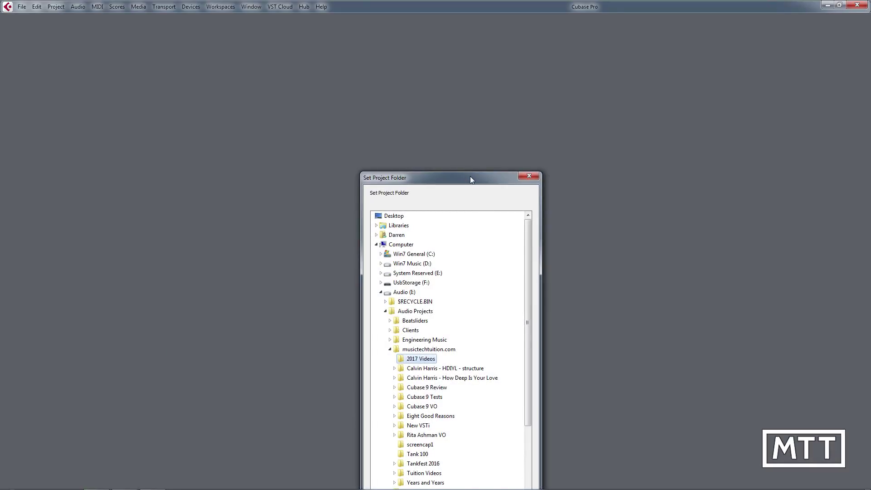
drag(470, 177, 460, 64)
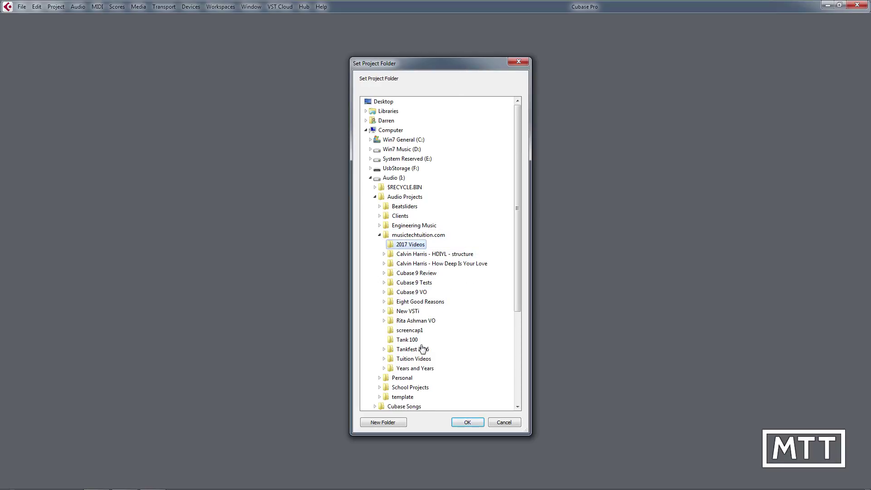
click(413, 235)
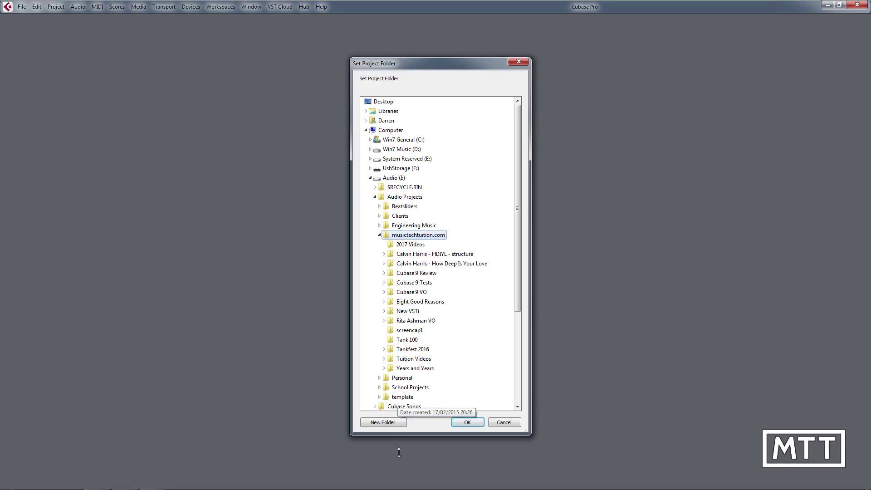
click(387, 424)
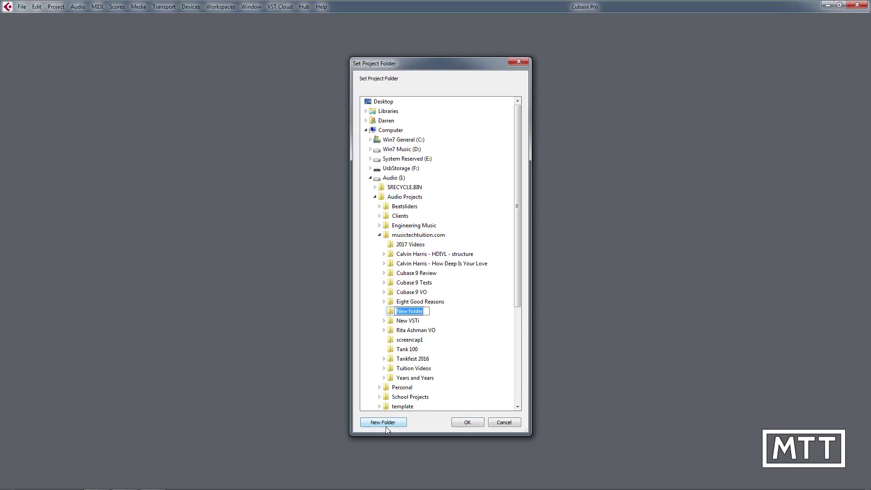
text(template project)
key(Return)
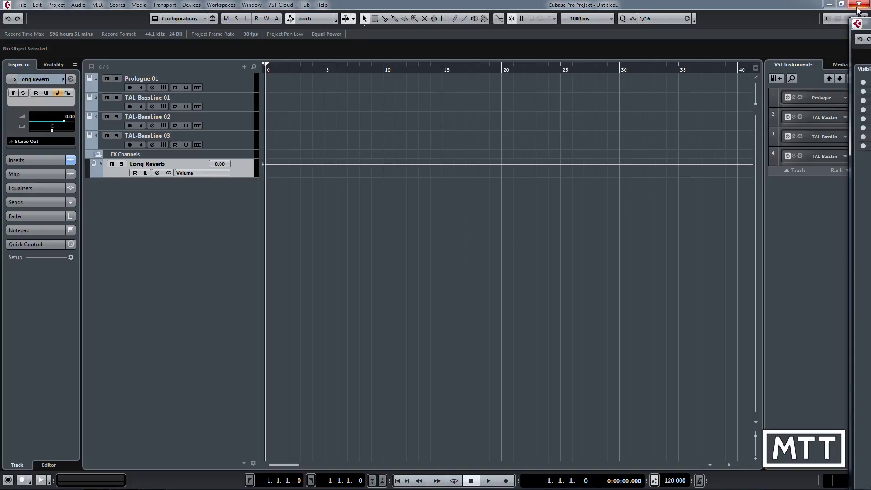
drag(866, 23, 88, 43)
double_click(200, 42)
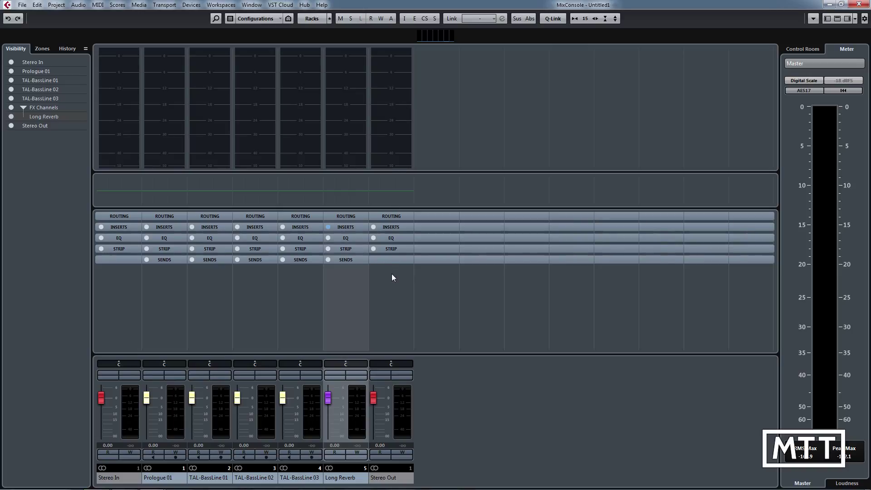
key(F3)
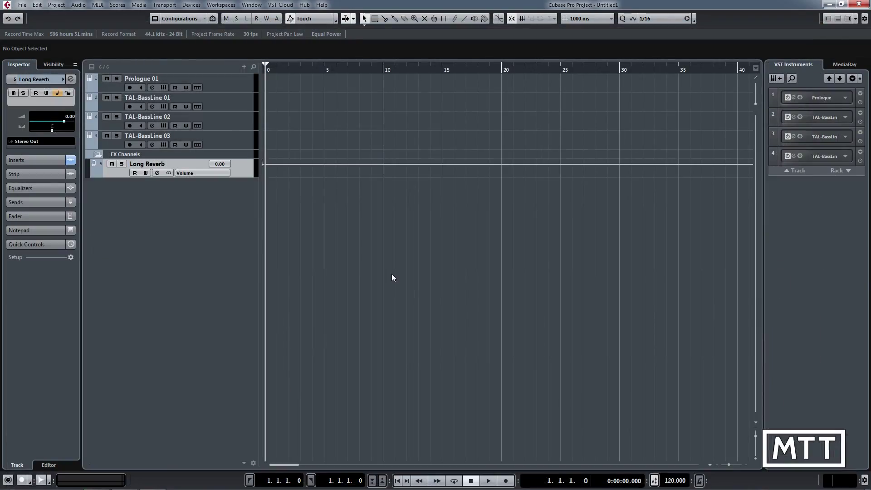